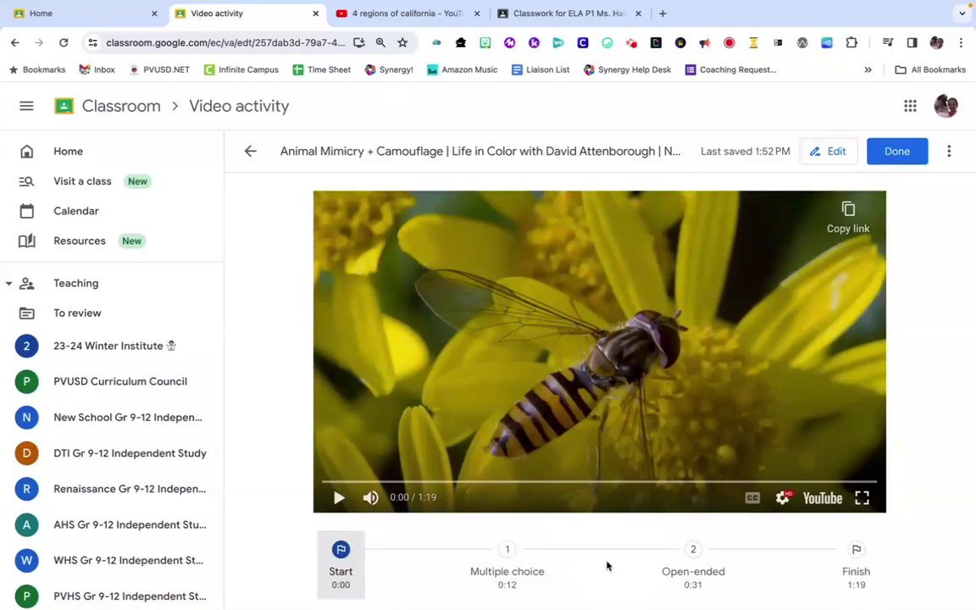
Preview the sample bee activity's multiple-choice question at 0:12, then go to the saved Resources.
scroll(607, 566, down, 2)
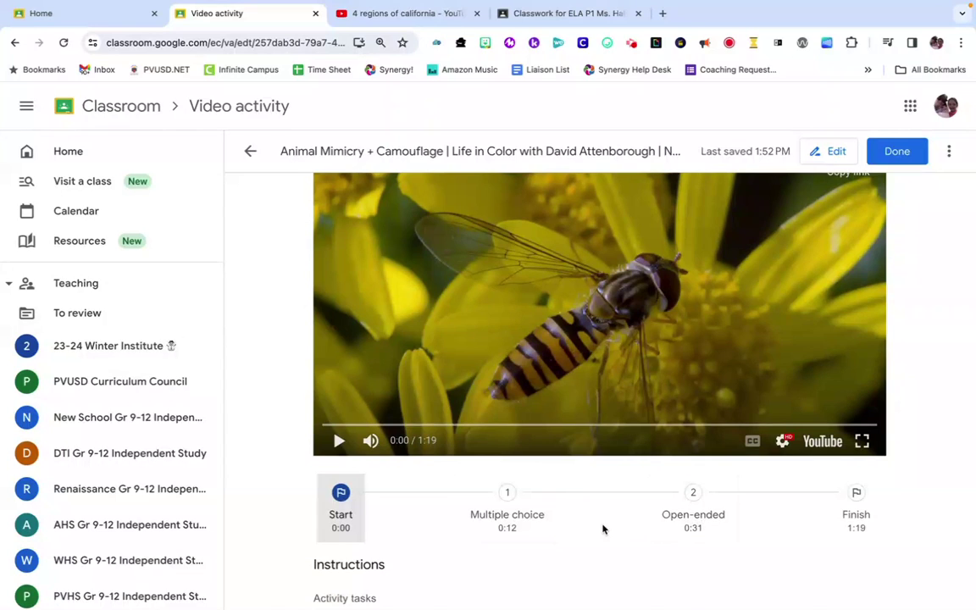
scroll(604, 527, down, 3)
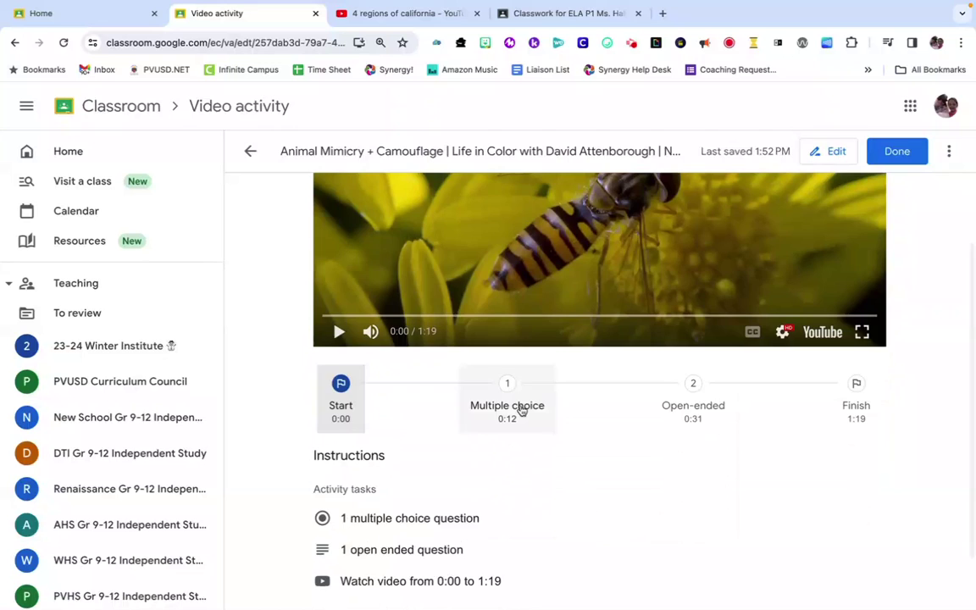
click(519, 407)
scroll(517, 405, down, 1)
scroll(517, 406, up, 3)
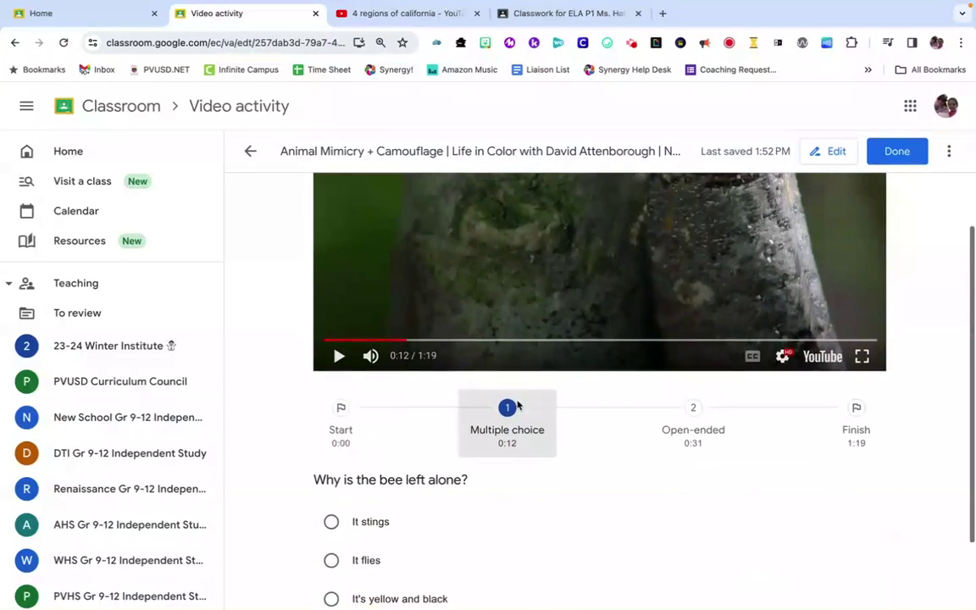
scroll(517, 405, down, 3)
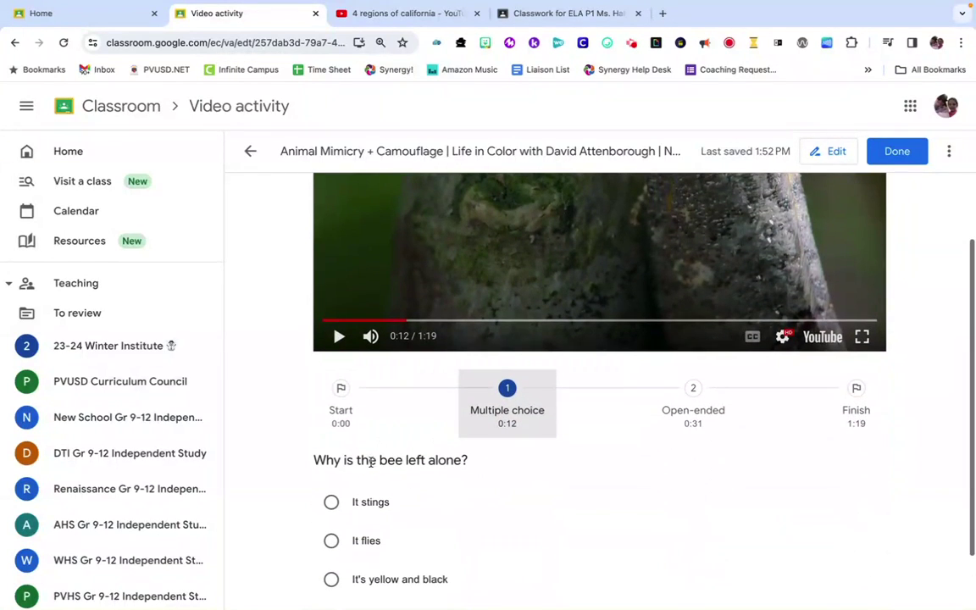
mouse_move(433, 593)
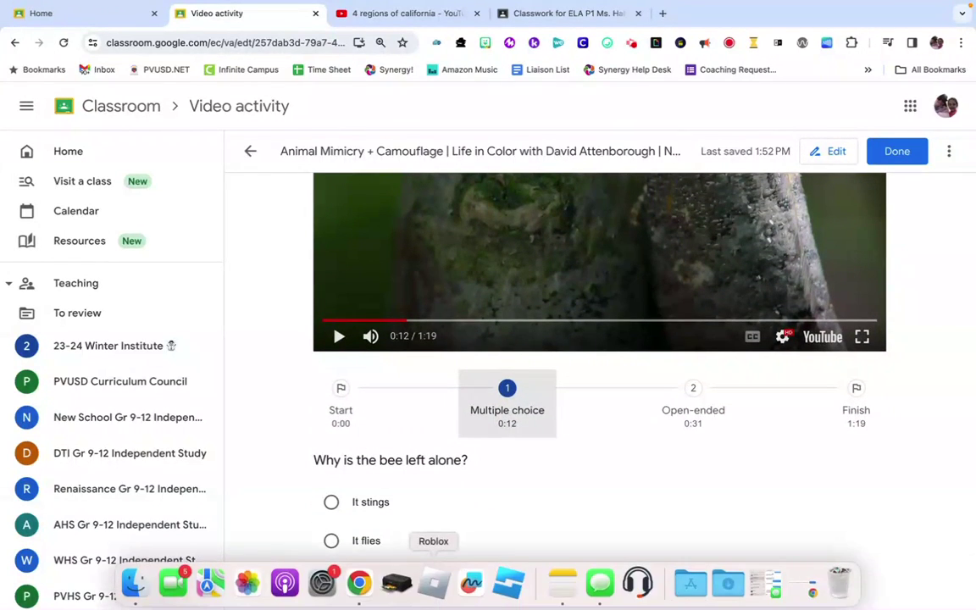
scroll(567, 496, up, 3)
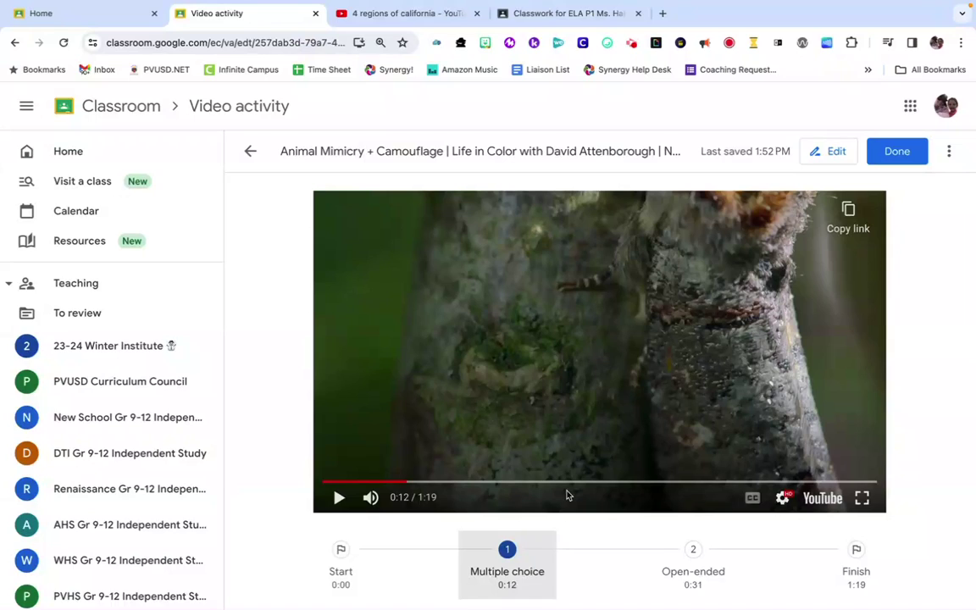
click(98, 244)
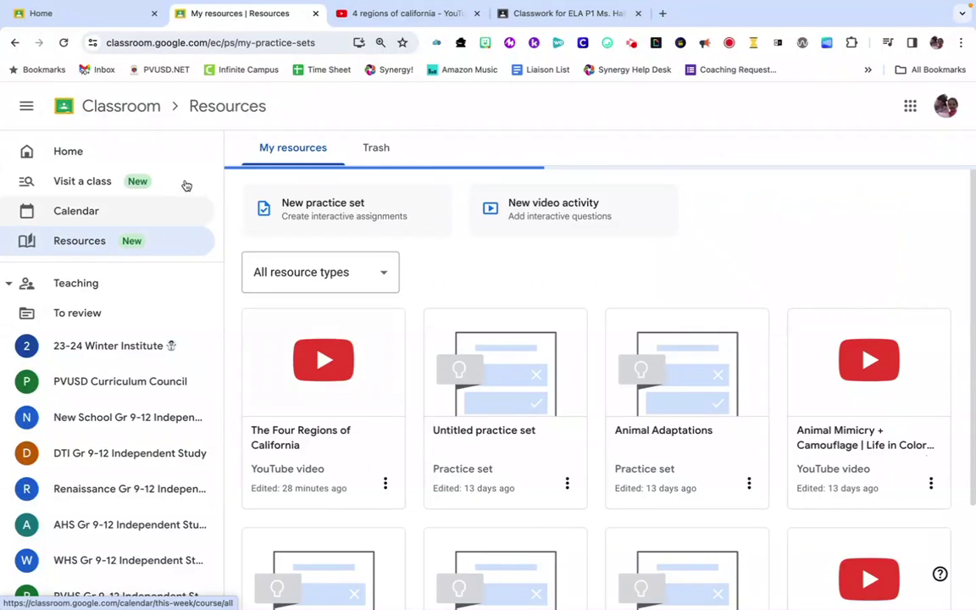
Start a new video activity from Resources to reach the empty YouTube video search.
click(573, 235)
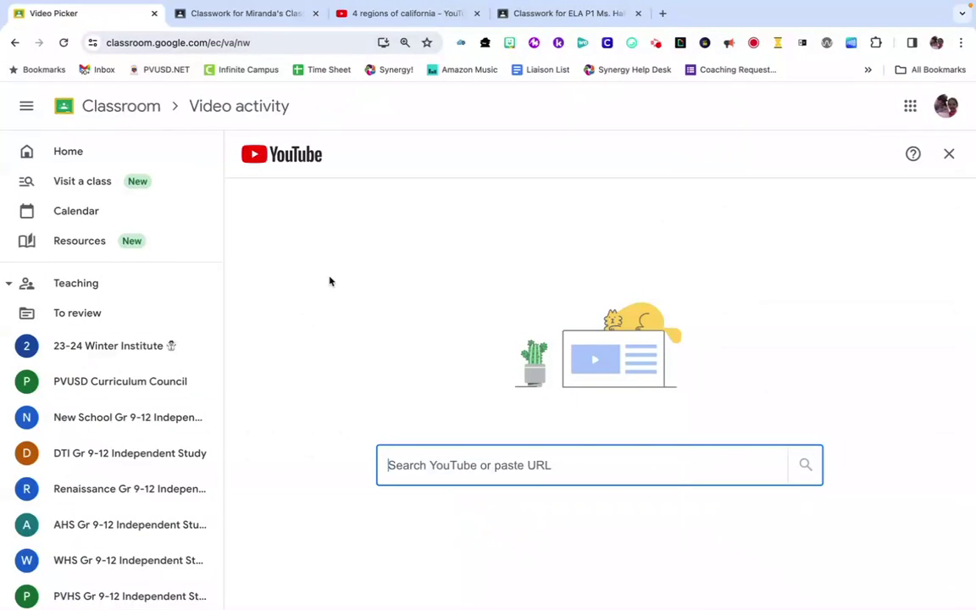
Look up The Four Regions of California by pasted link in the assignment's YouTube attachment, then return to the video activity.
click(238, 12)
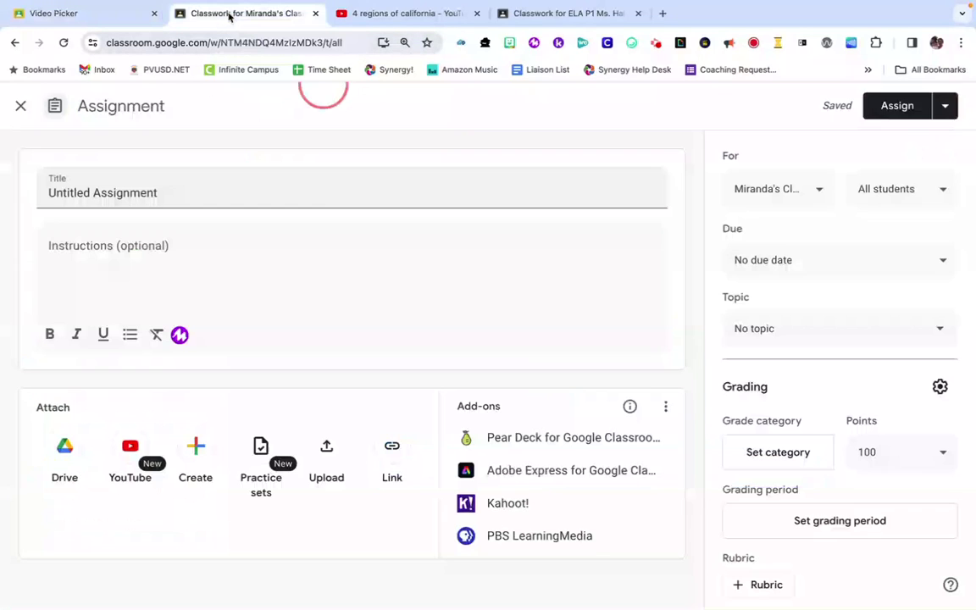
click(309, 267)
click(127, 136)
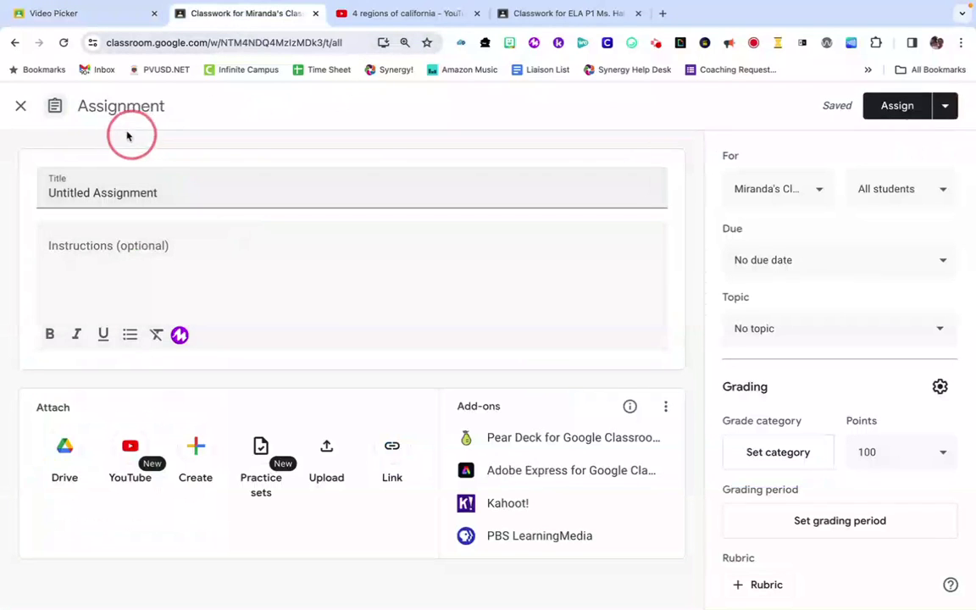
click(132, 449)
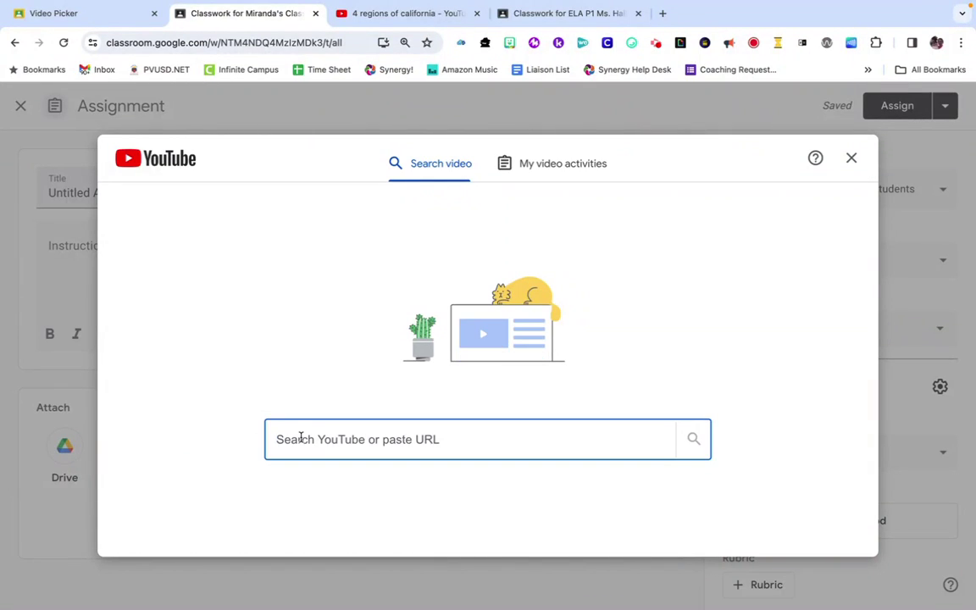
key(ctrl+v)
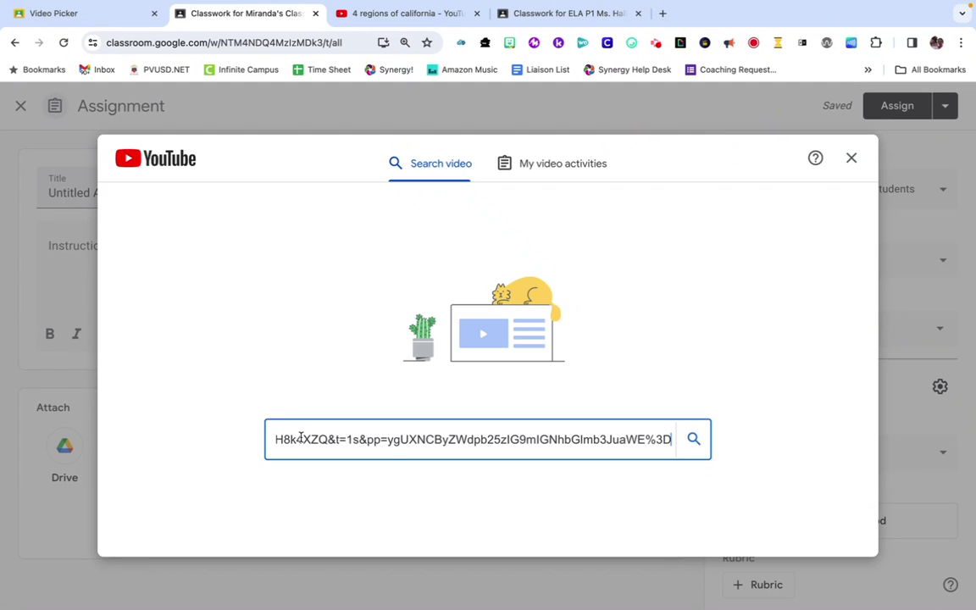
click(698, 442)
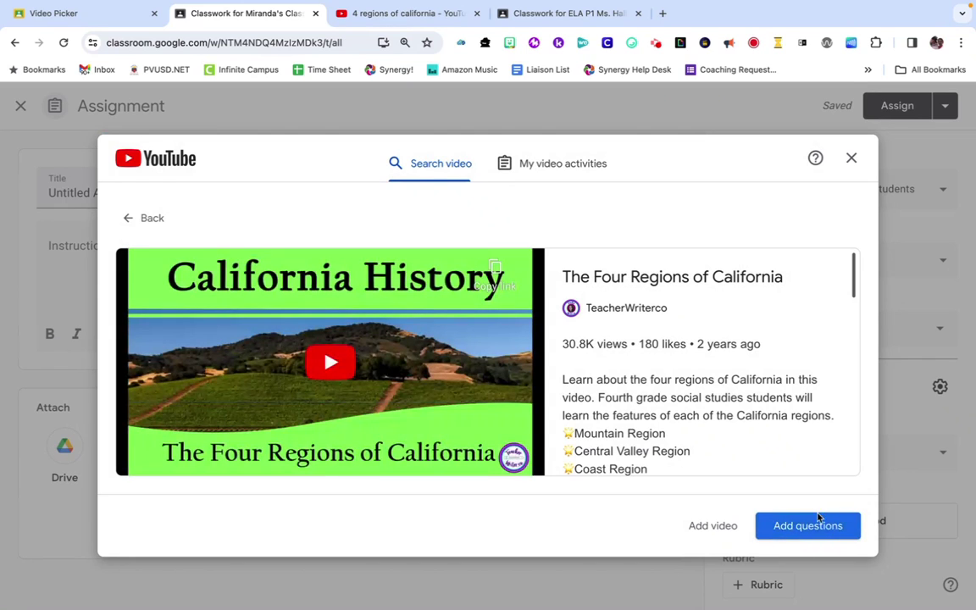
click(68, 11)
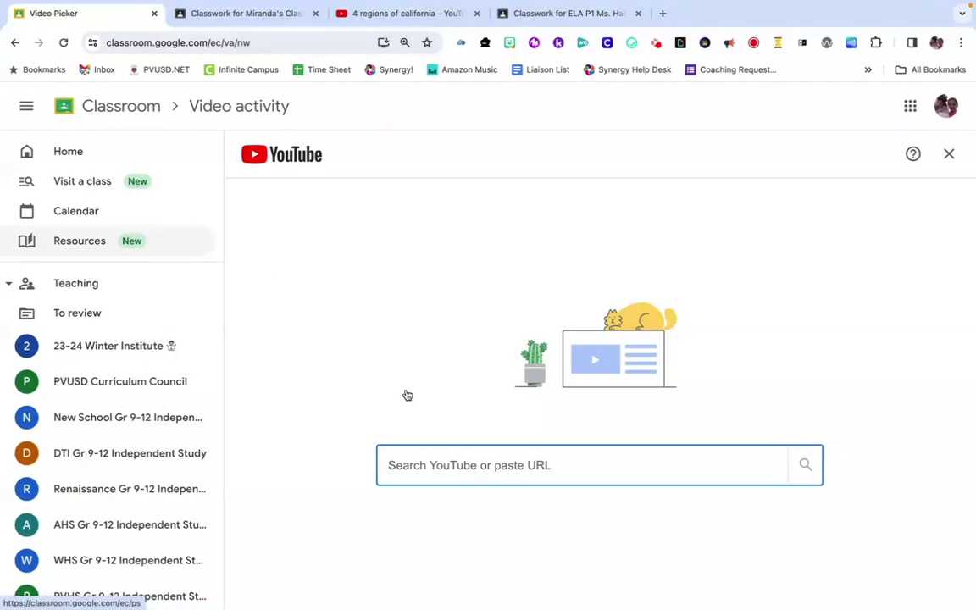
Search the video activity picker for '4 regions of california'.
click(407, 466)
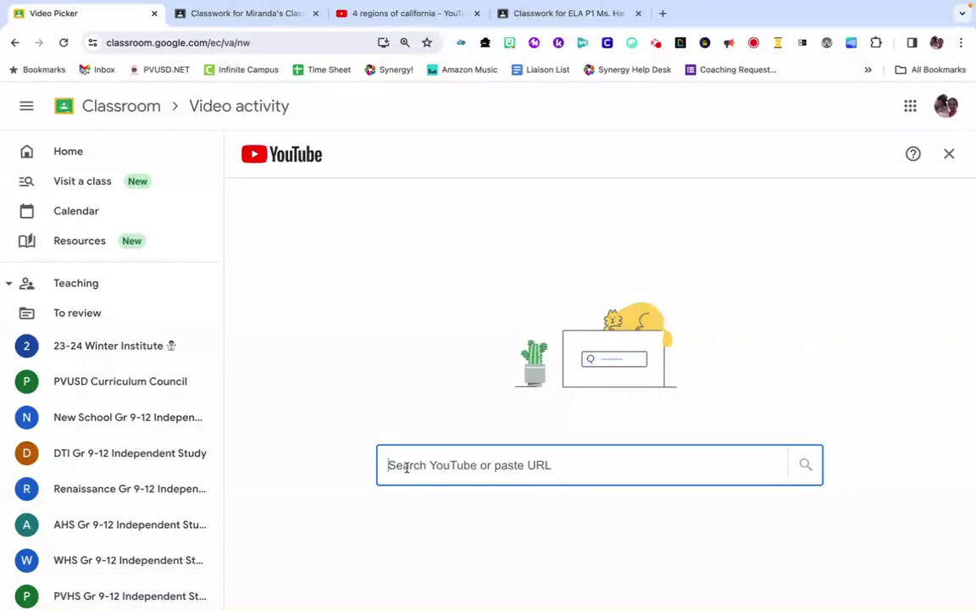
text(4 regions of california)
key(Return)
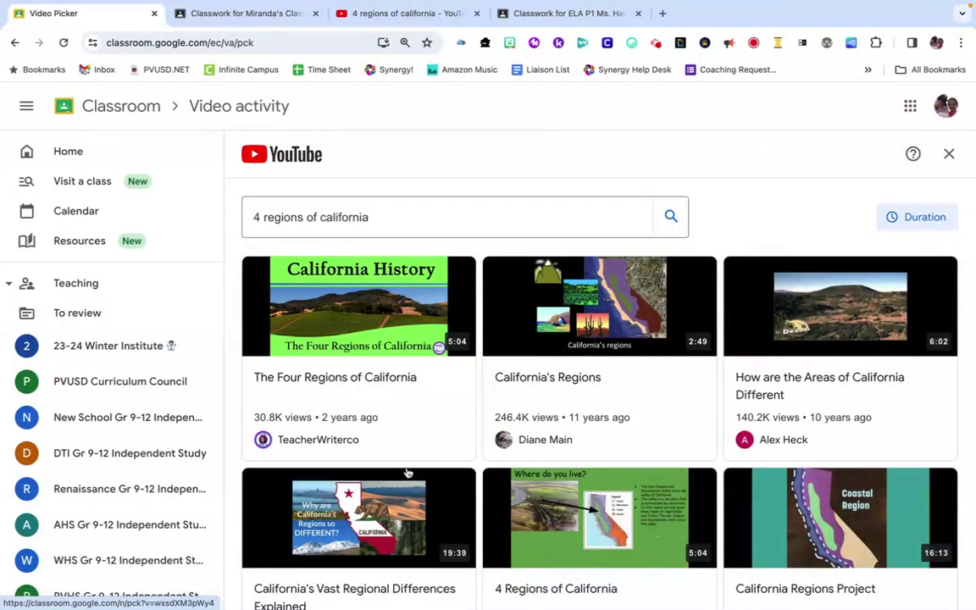
Copy The Four Regions of California's video link from the YouTube results.
click(388, 19)
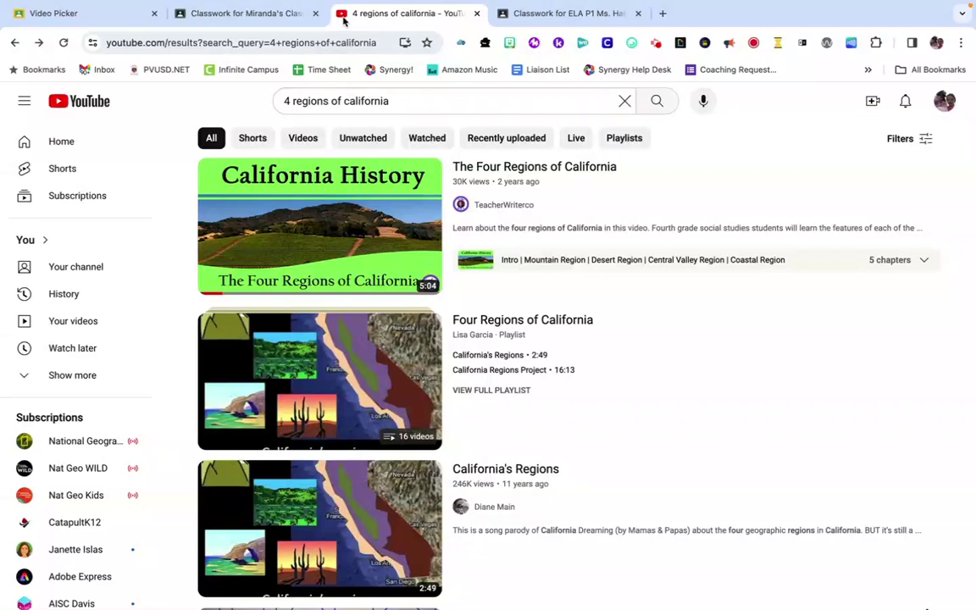
mouse_move(323, 241)
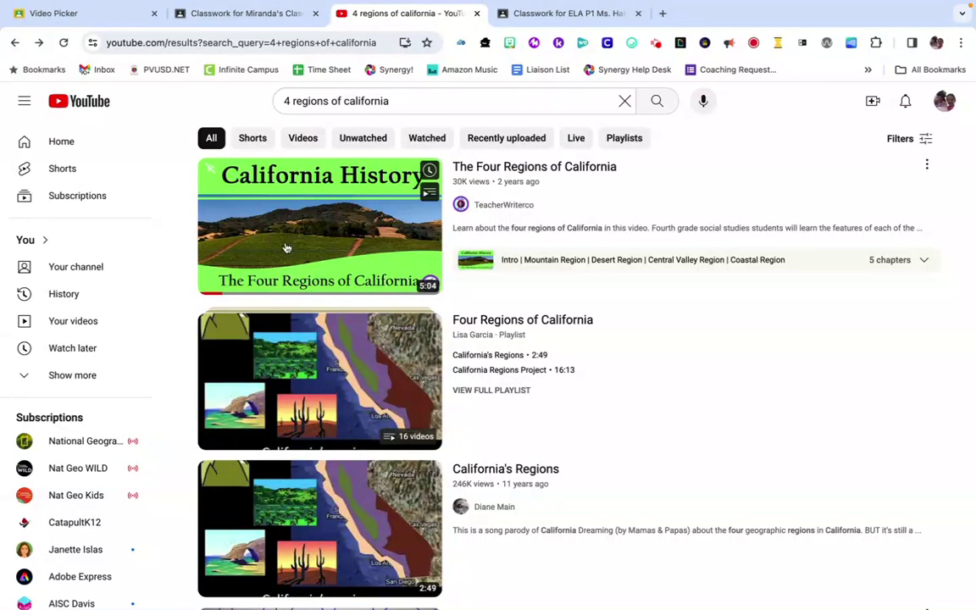
right_click(323, 240)
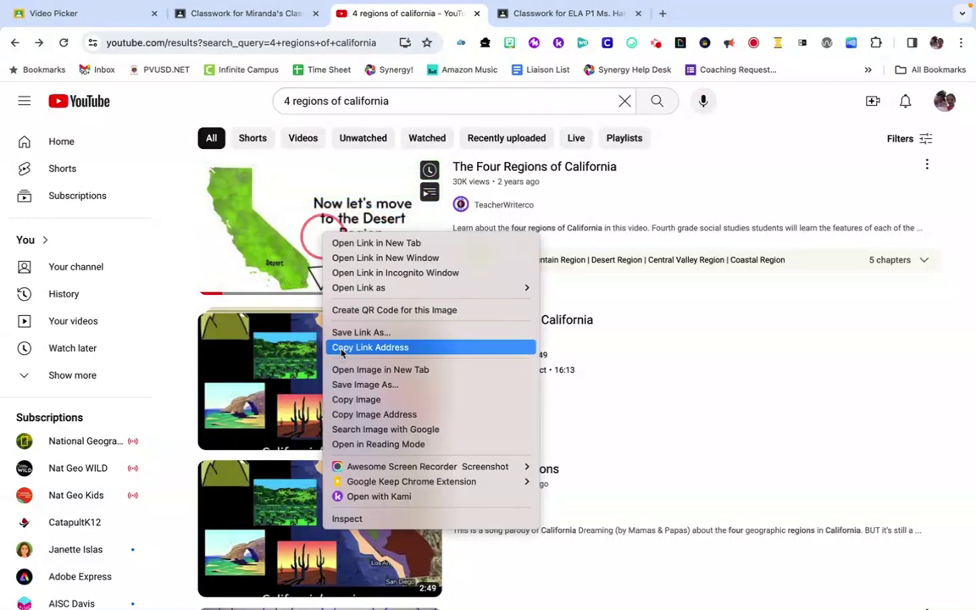
click(252, 135)
click(210, 109)
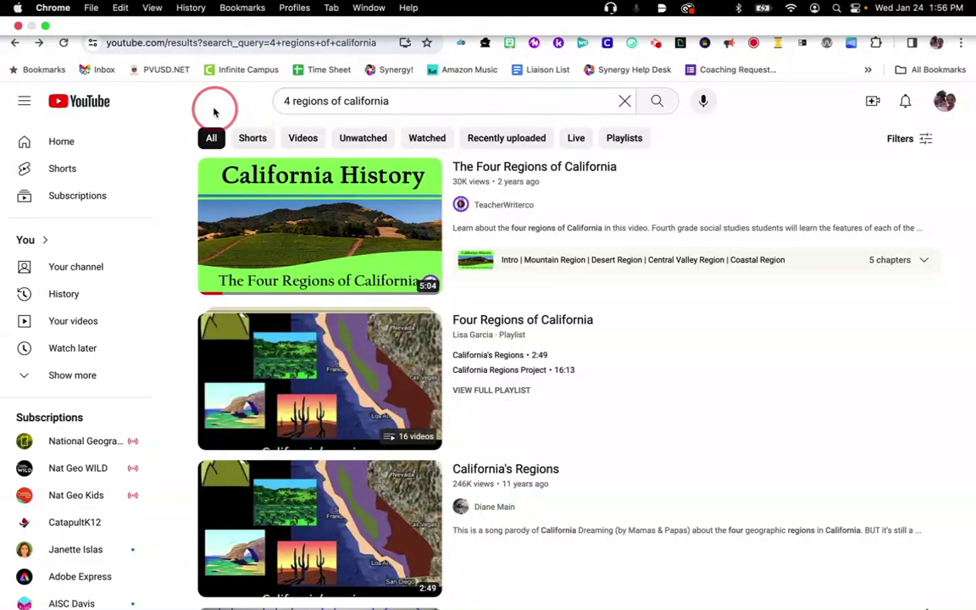
Load The Four Regions of California (5:04) from its pasted link and begin adding questions.
click(187, 92)
click(111, 15)
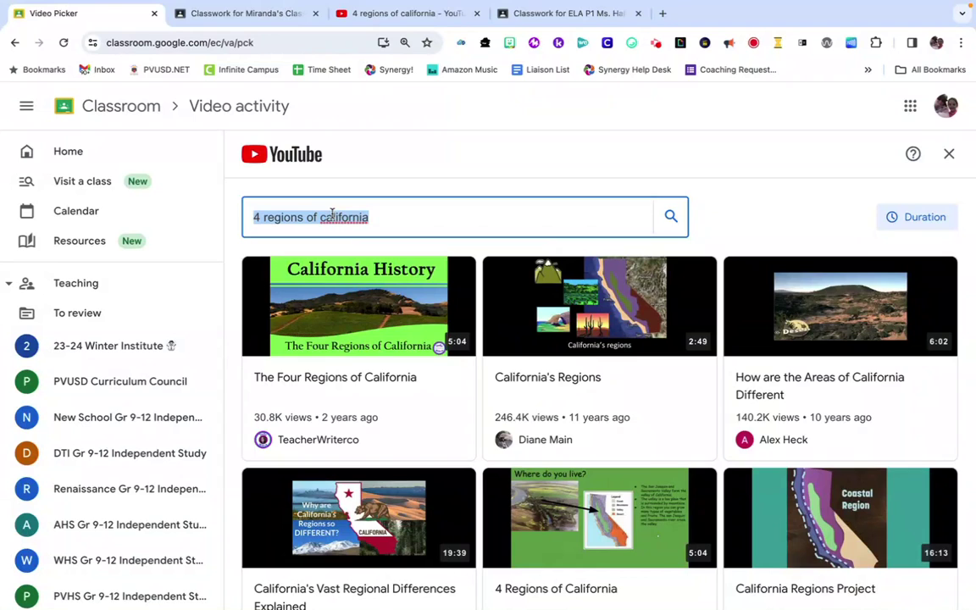
key(super+v)
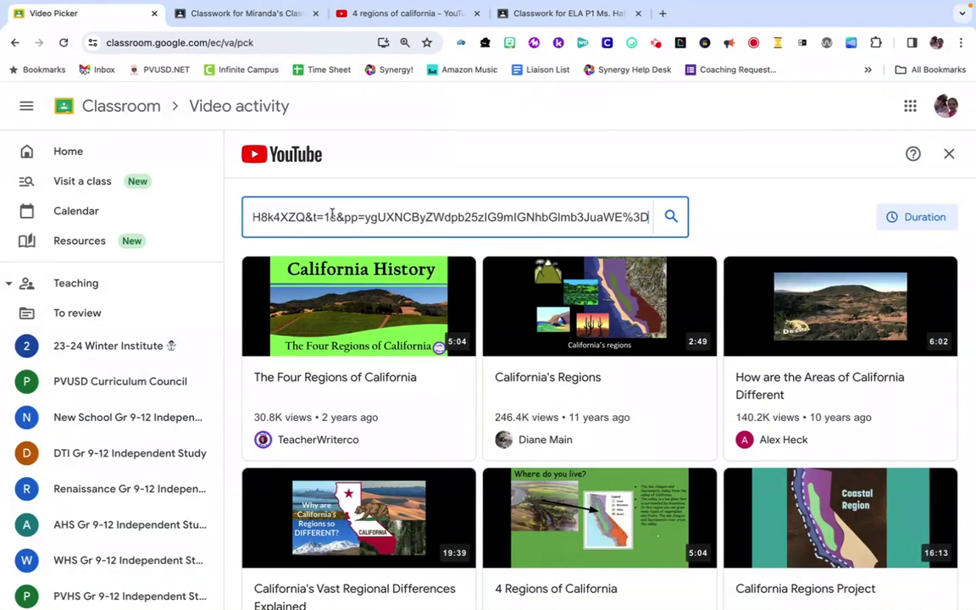
key(Return)
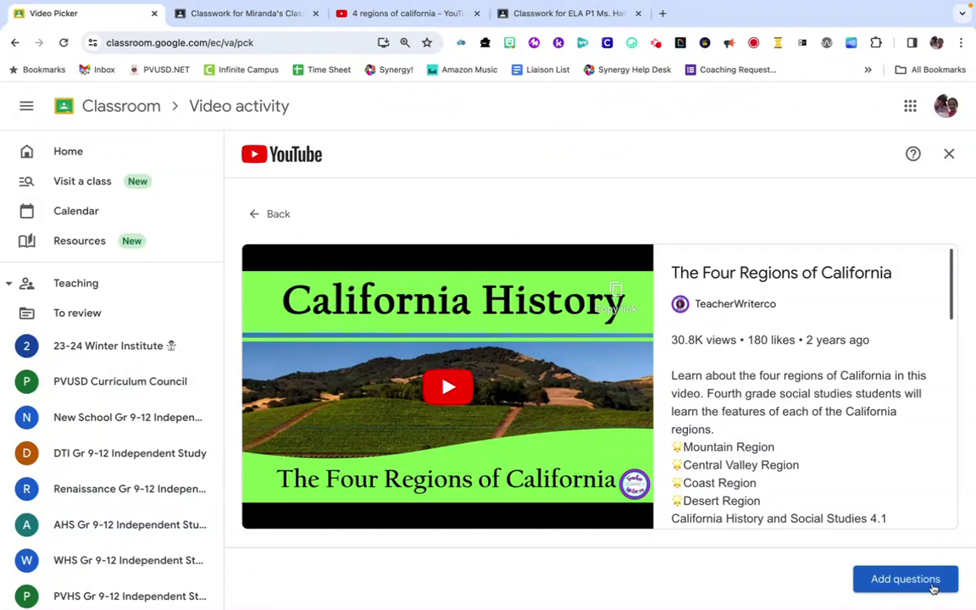
click(906, 580)
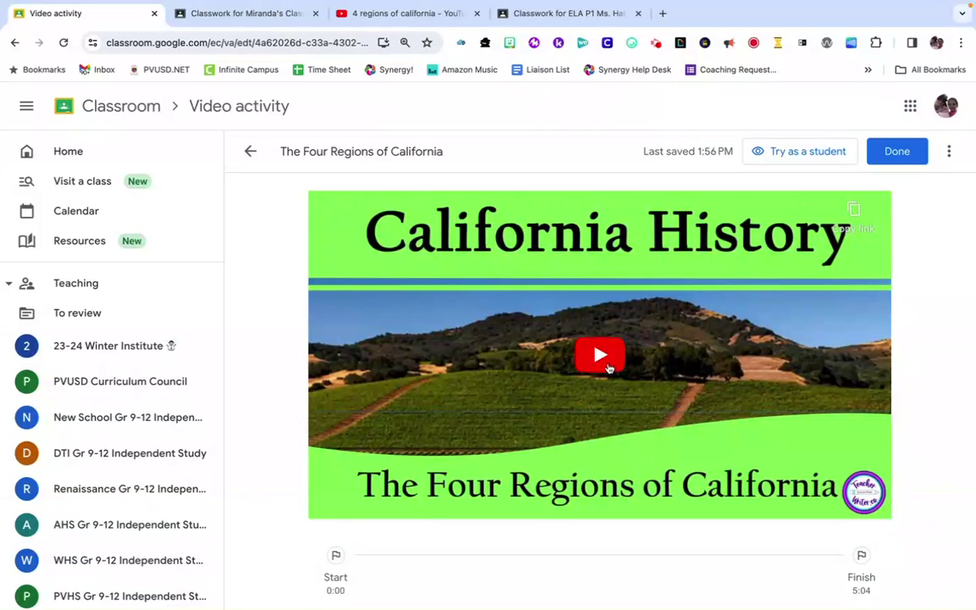
Load the video into the player at 0:22 and show the question types available there.
scroll(596, 446, down, 1)
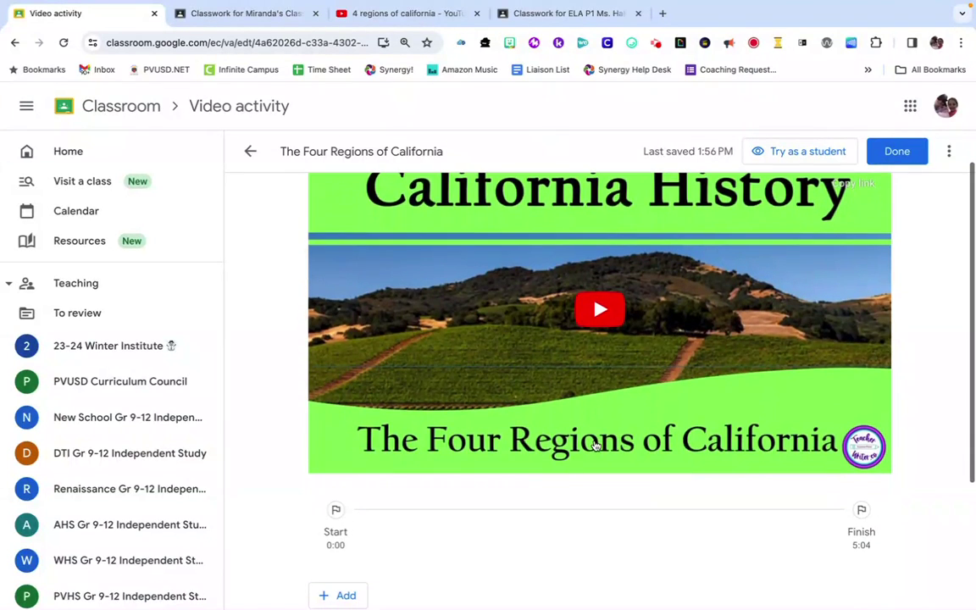
scroll(596, 446, down, 1)
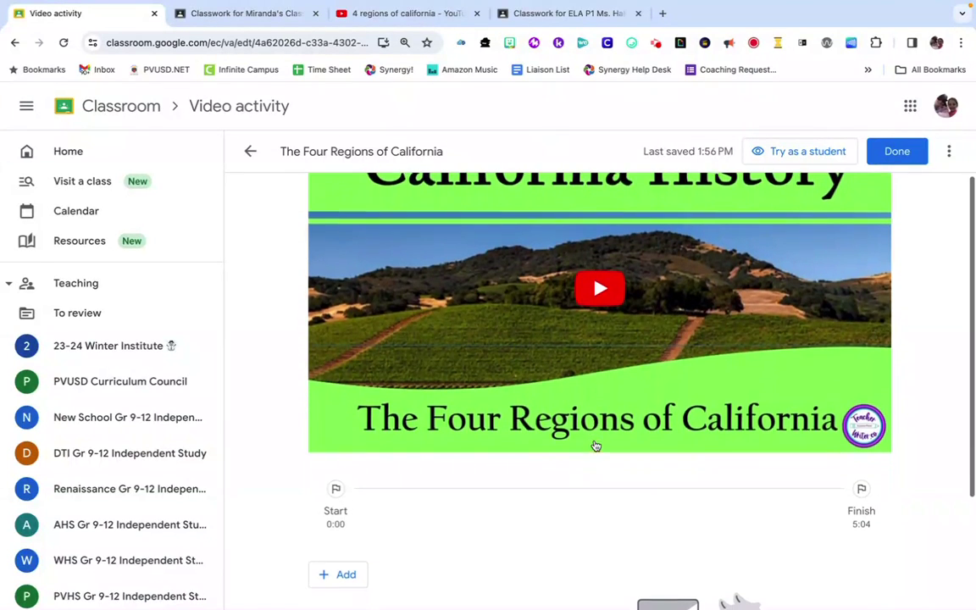
click(380, 490)
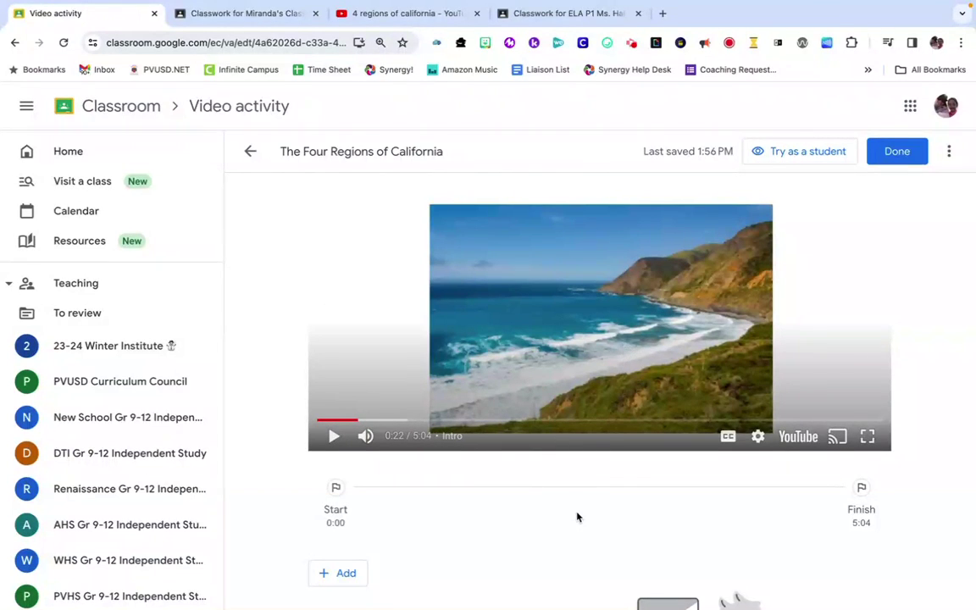
scroll(578, 517, down, 3)
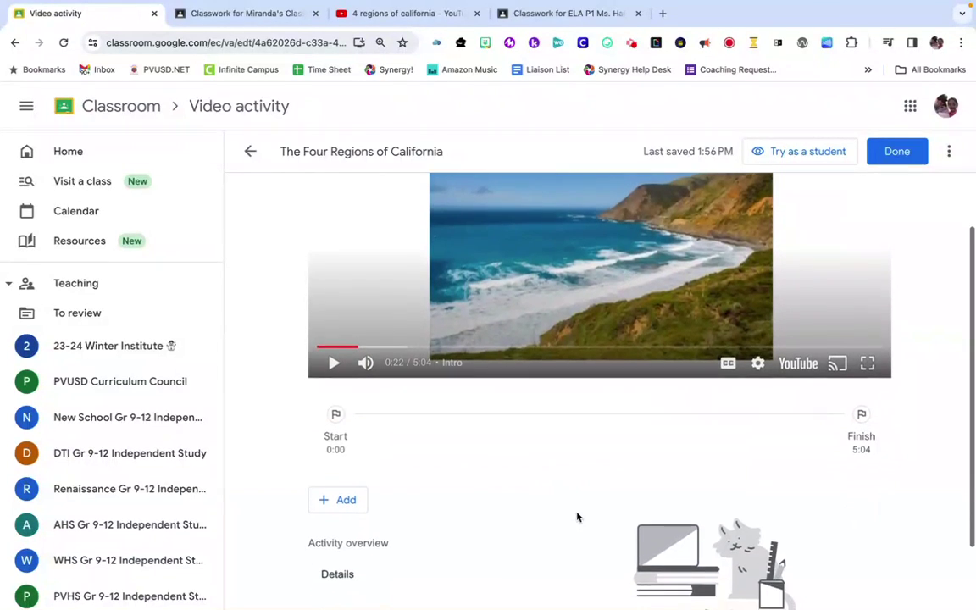
click(340, 501)
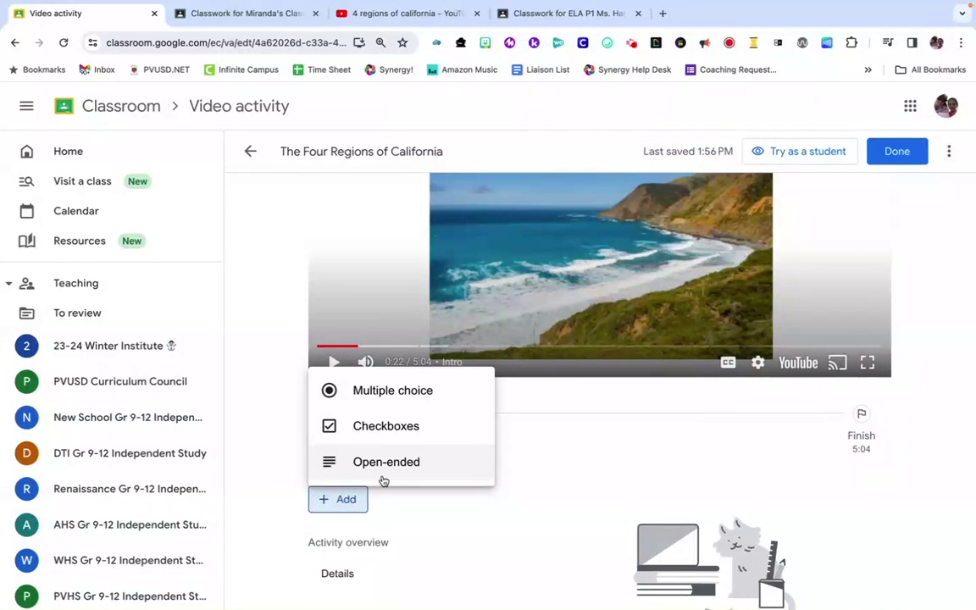
Add multiple-choice 'Which regions is this?' at 0:22 with four region options, Coast Region correct.
click(403, 393)
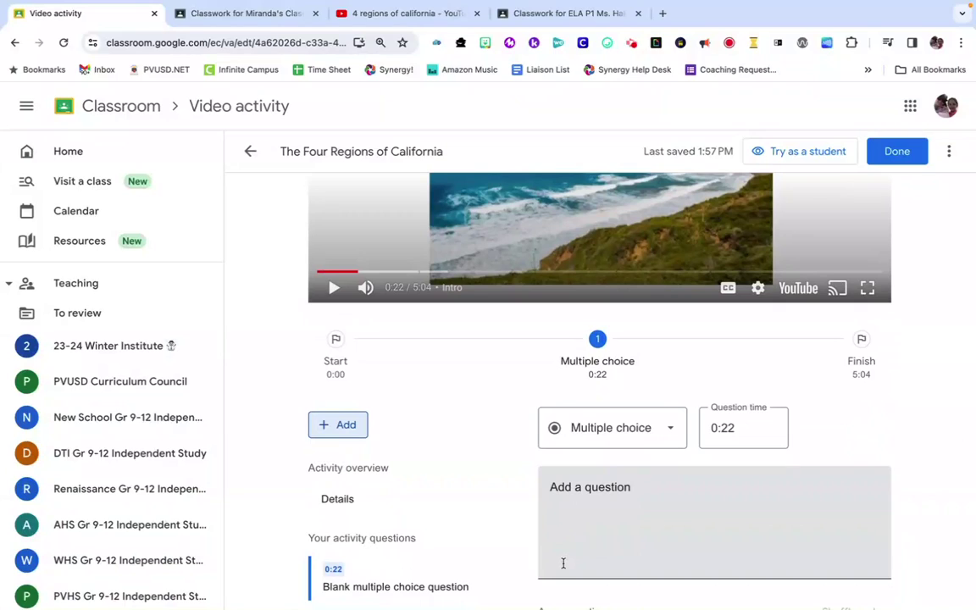
click(579, 507)
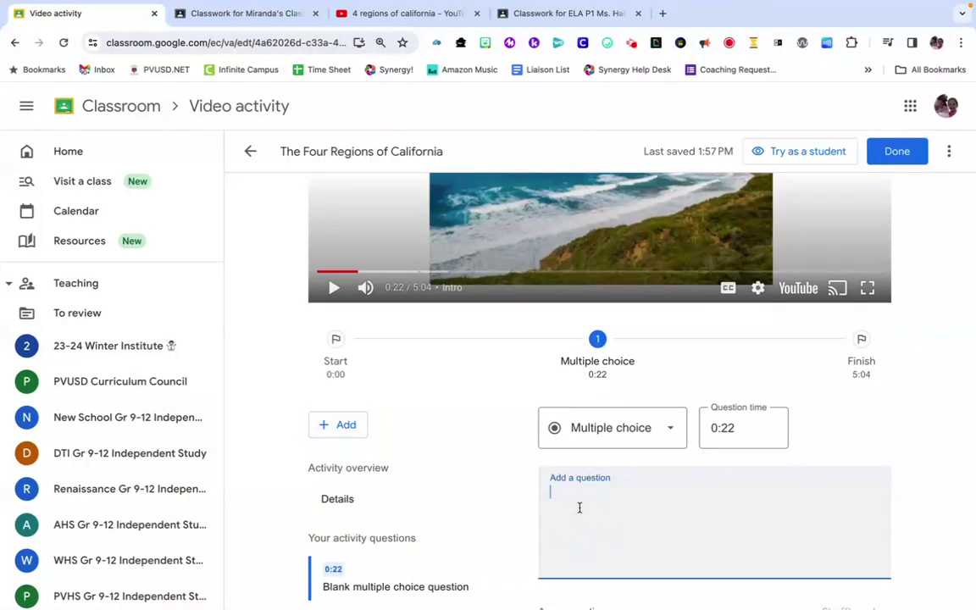
text(Which regions is this?)
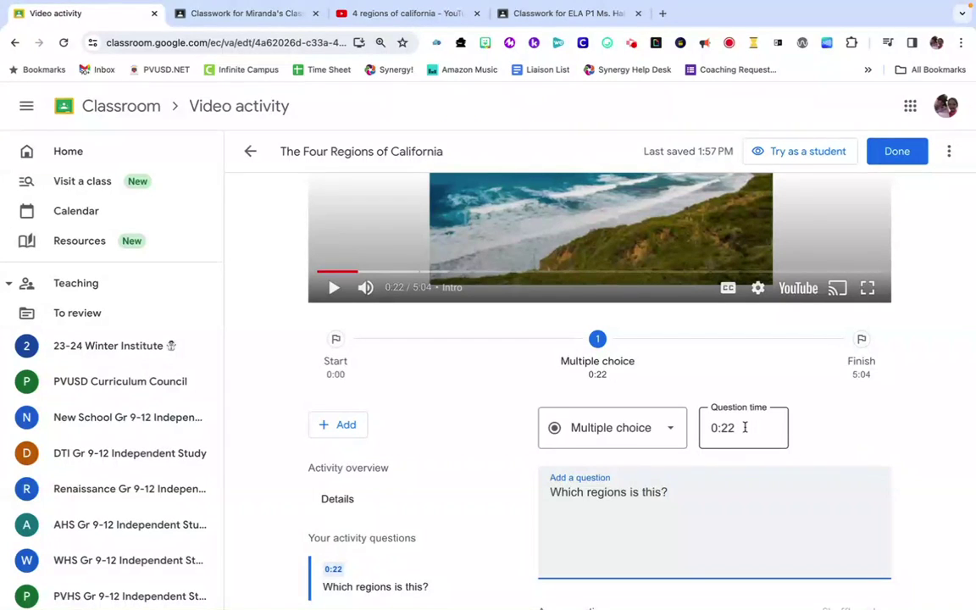
scroll(745, 427, down, 1)
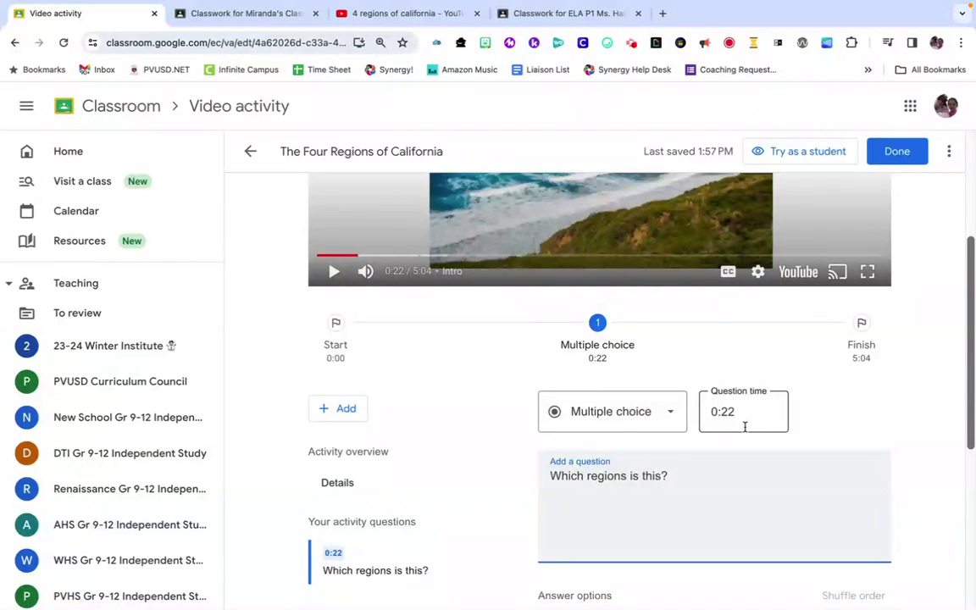
scroll(745, 427, down, 1)
scroll(745, 427, down, 4)
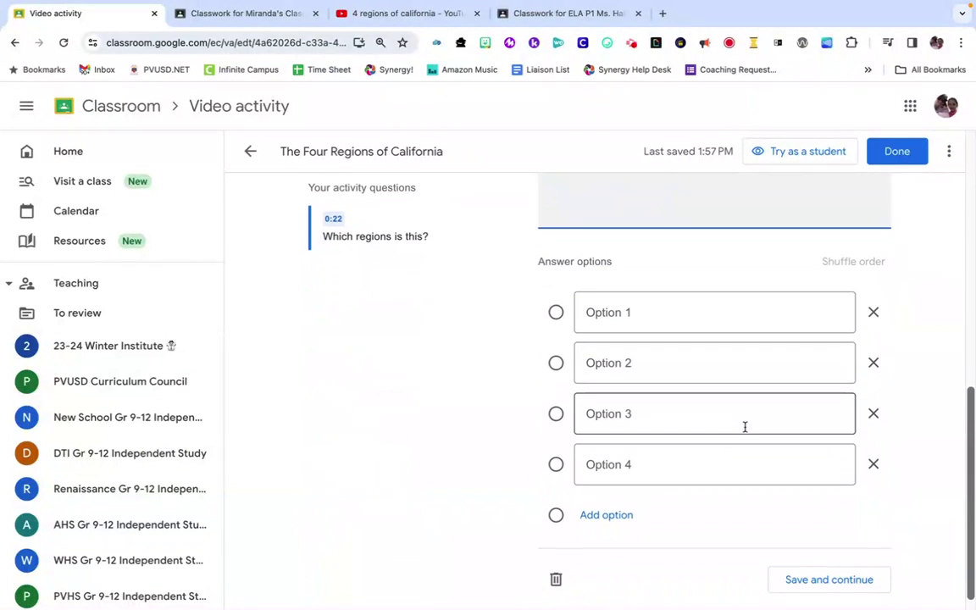
click(641, 320)
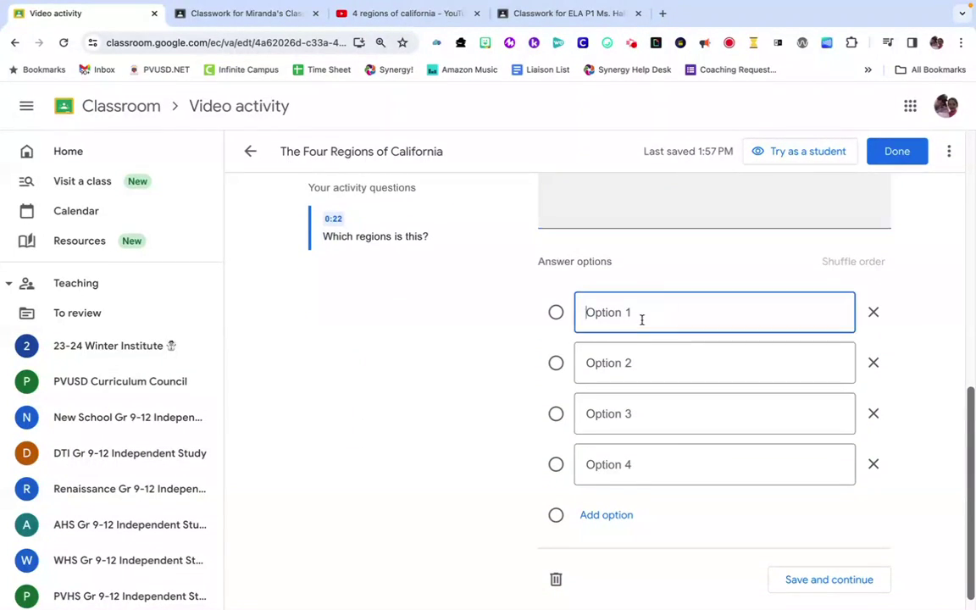
text(Desert Region Mountain Region Coast Region Valley Region)
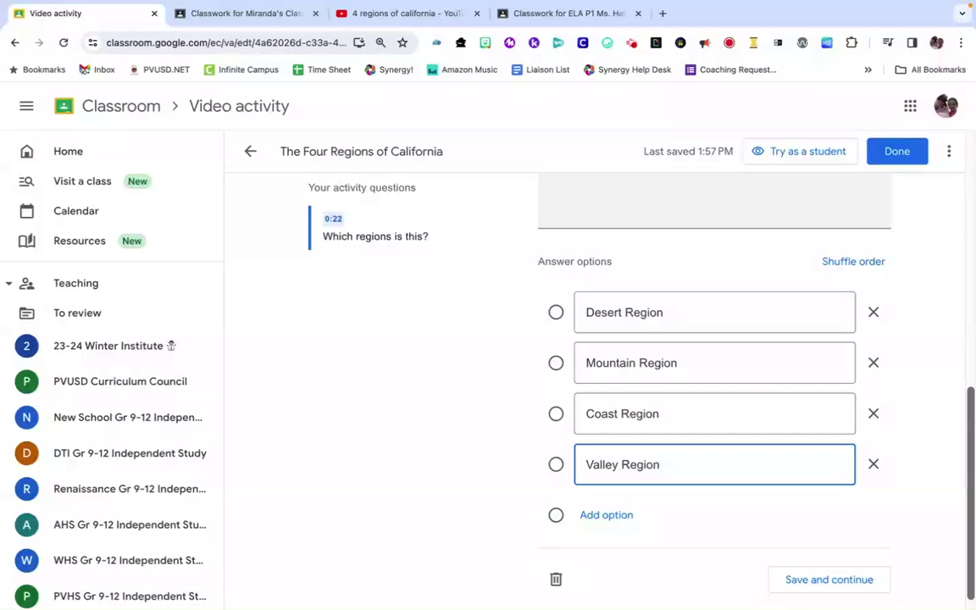
click(556, 416)
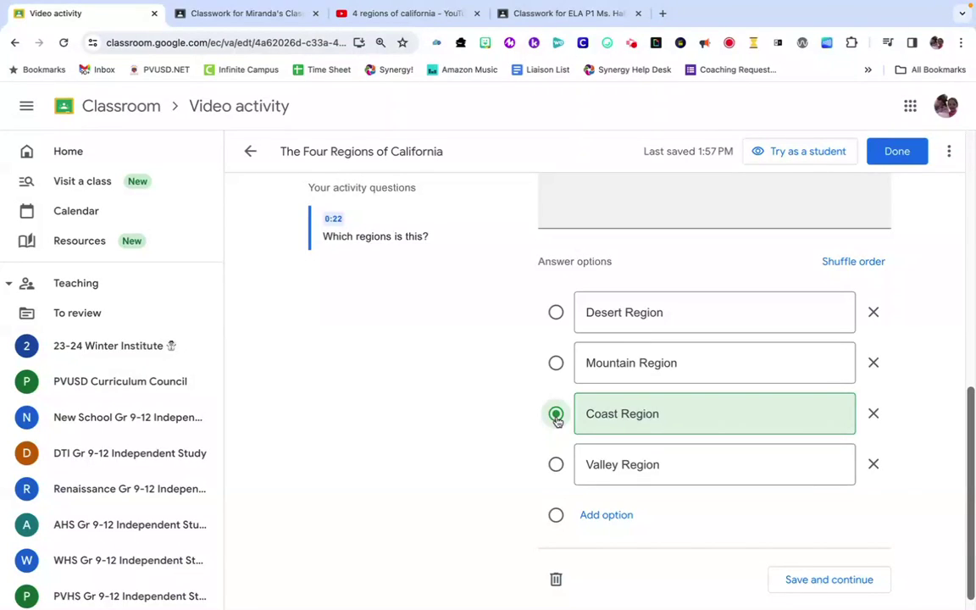
Save the multiple-choice question and add open-ended 'Write 2 facts about the Mountain Region.' at 1:39.
click(826, 580)
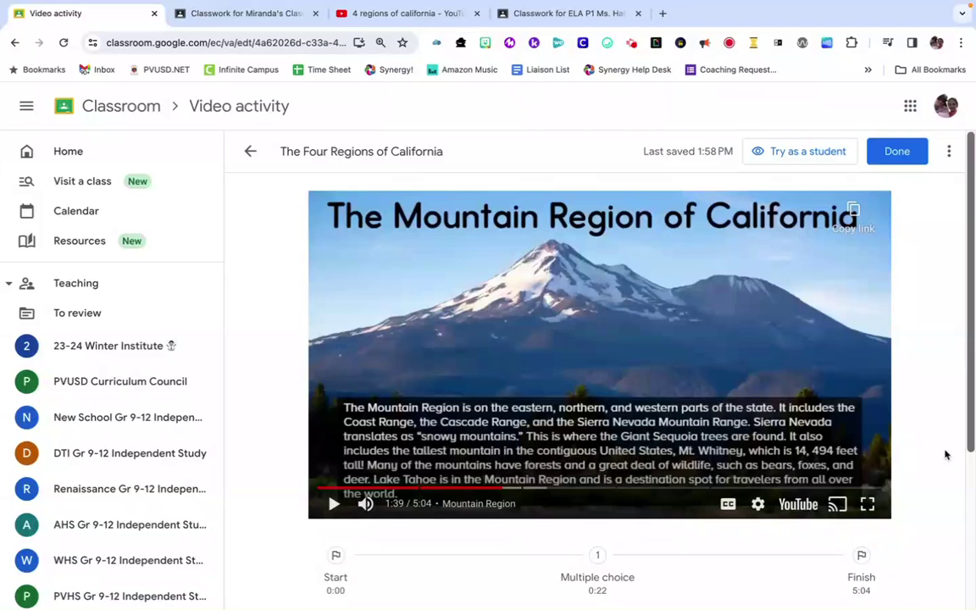
scroll(946, 455, down, 3)
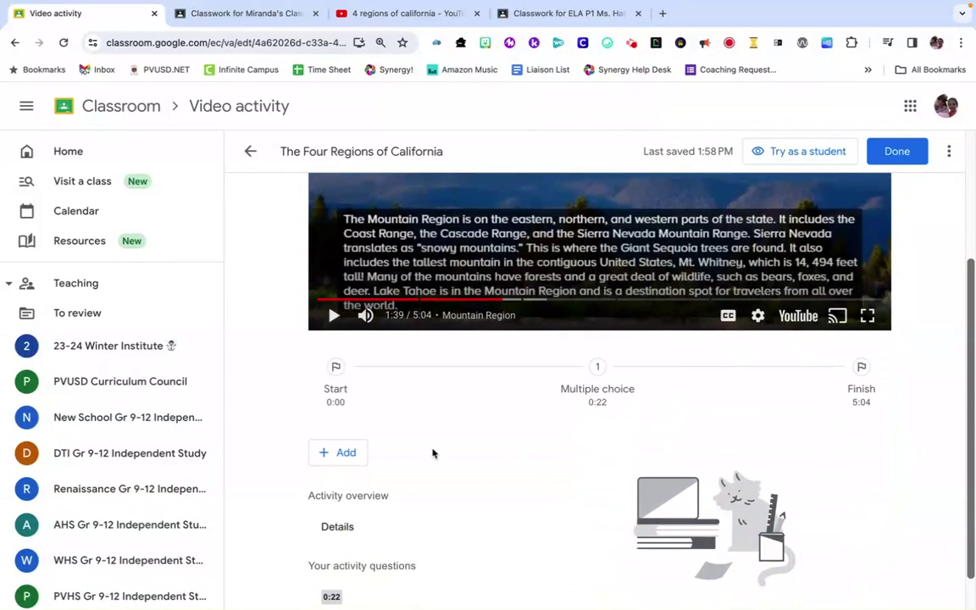
click(341, 452)
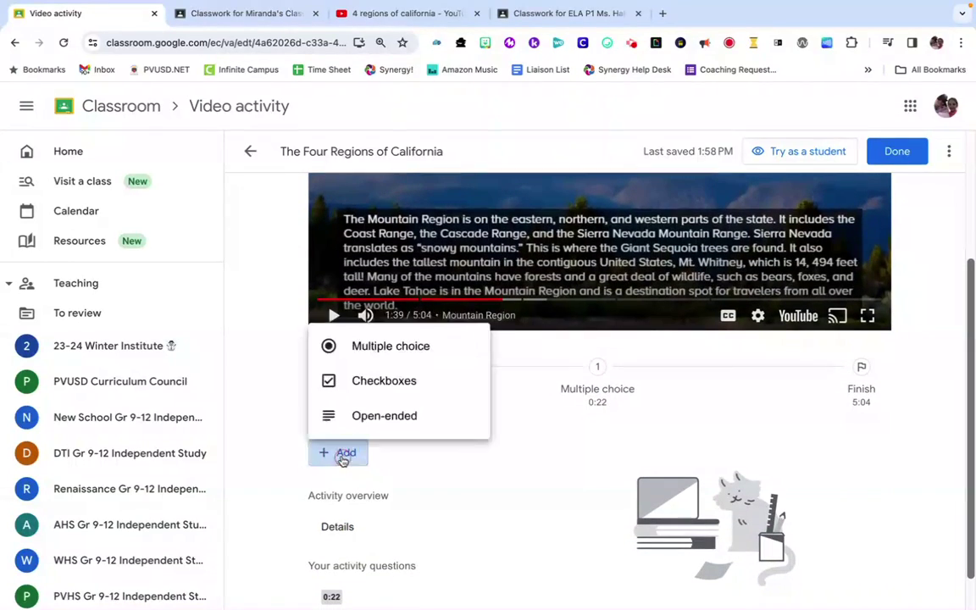
click(384, 416)
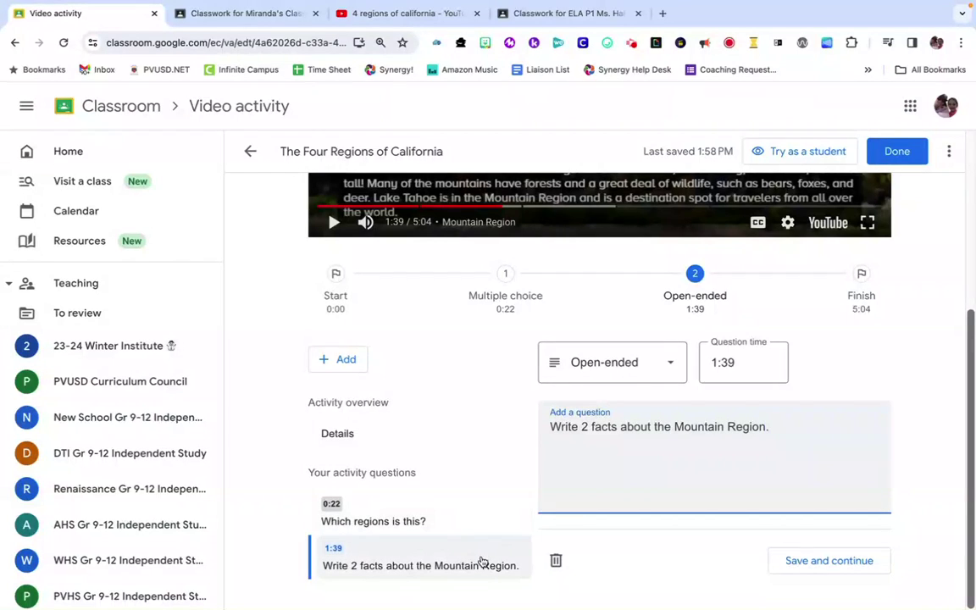
scroll(932, 357, up, 3)
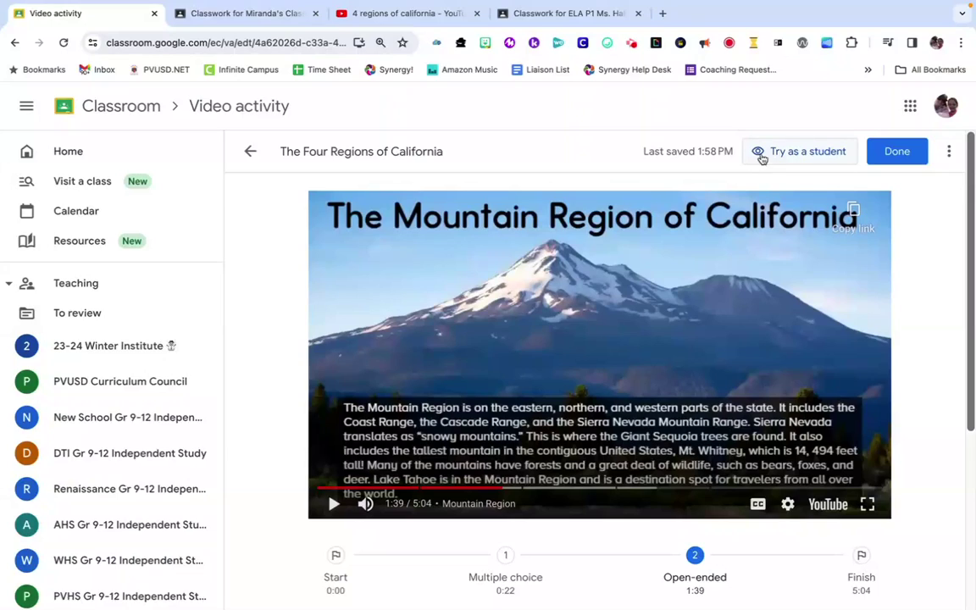
Try the activity as a student, filter Resources to Video activities, and switch to the Period 1 class.
click(812, 152)
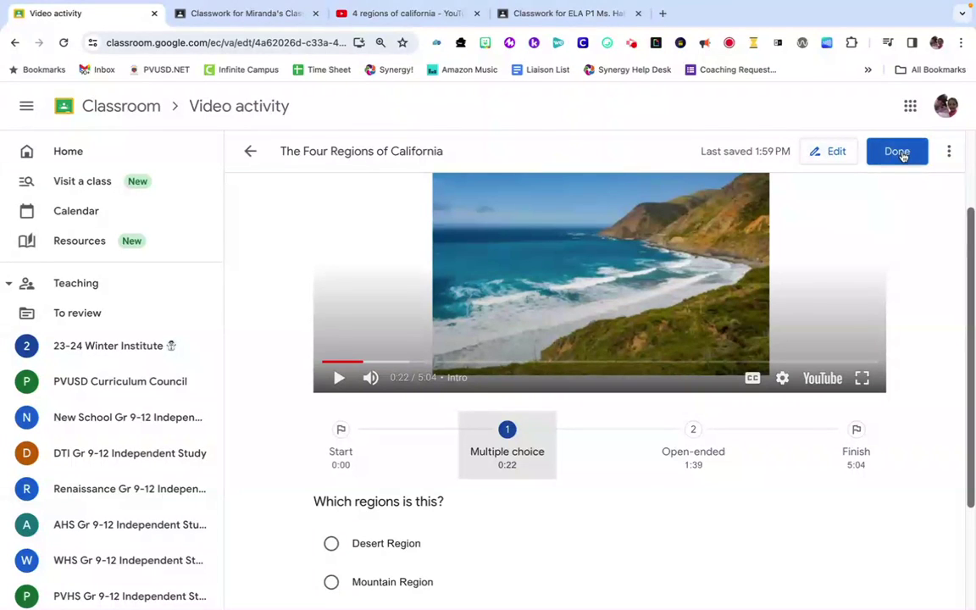
click(58, 248)
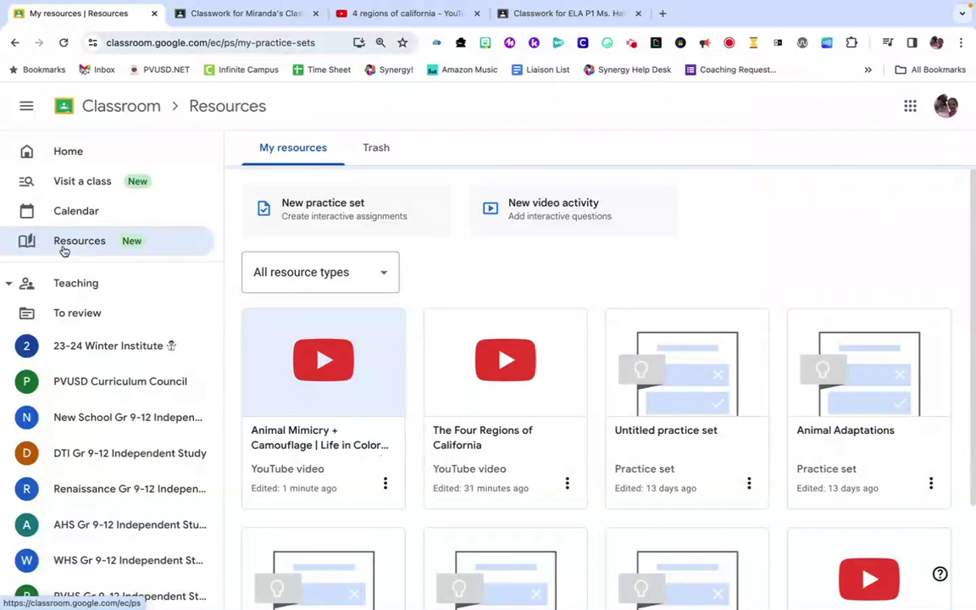
click(375, 284)
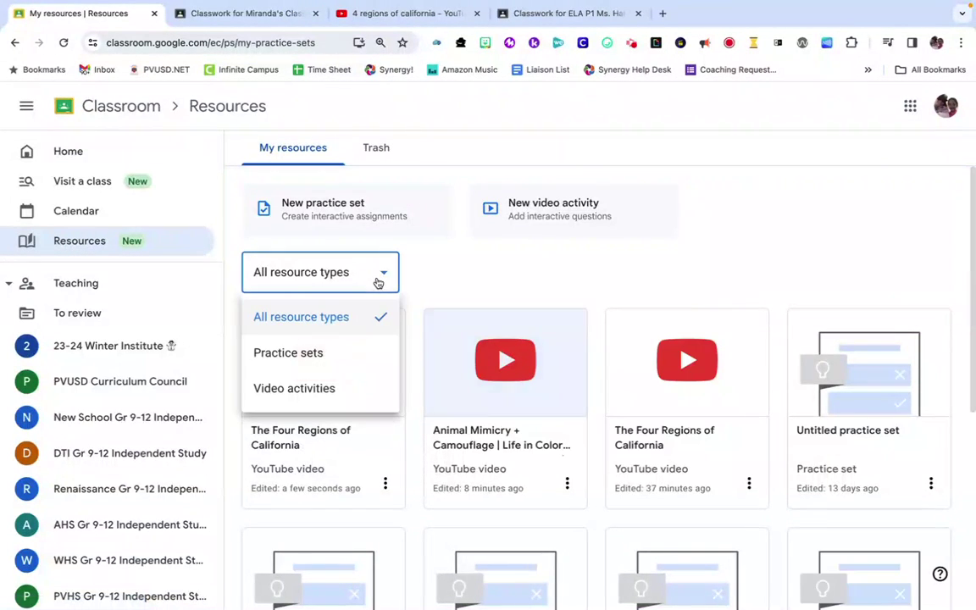
click(329, 386)
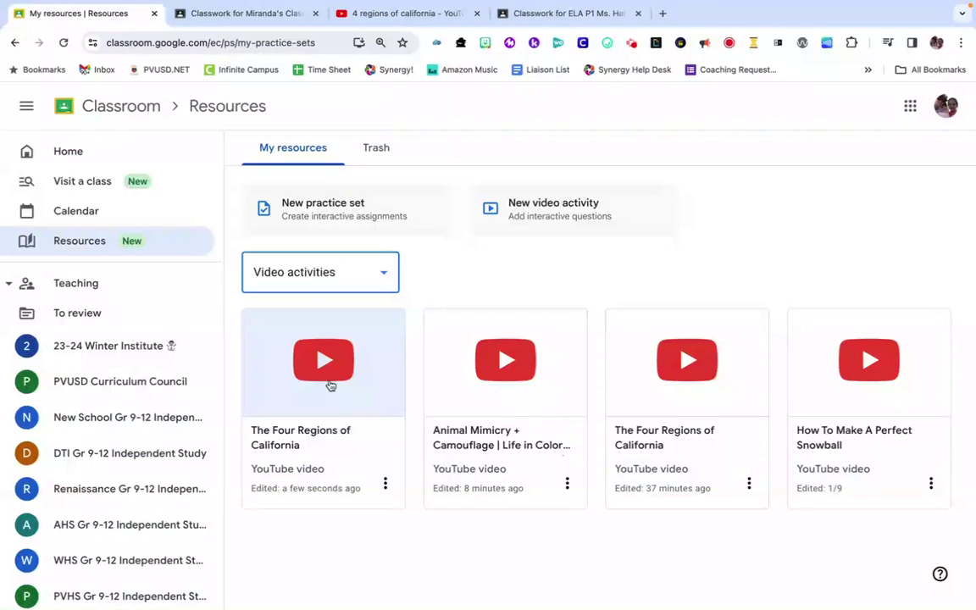
key(ctrl+Tab)
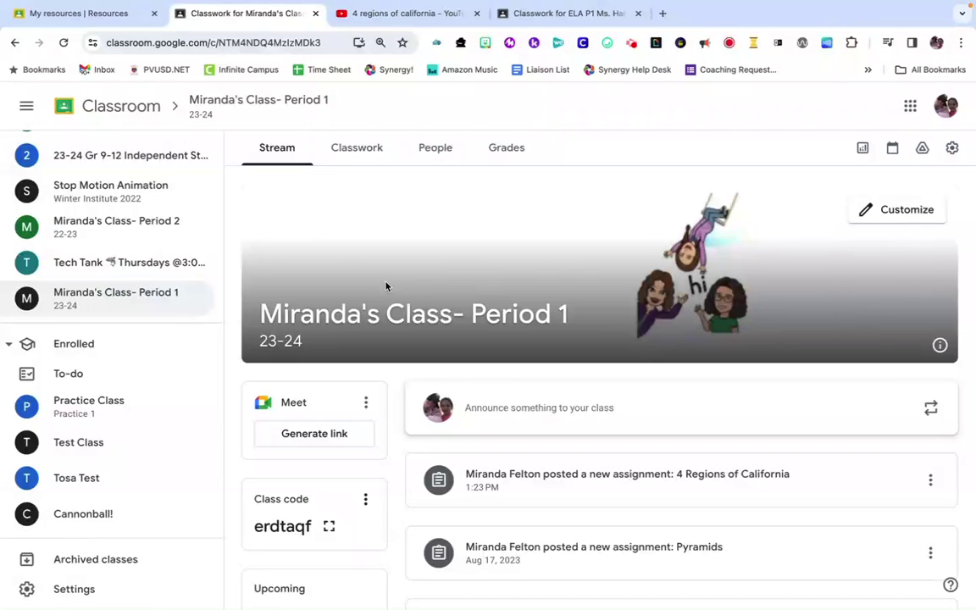
Create a new Classwork assignment titled '4 regions of California'.
click(358, 147)
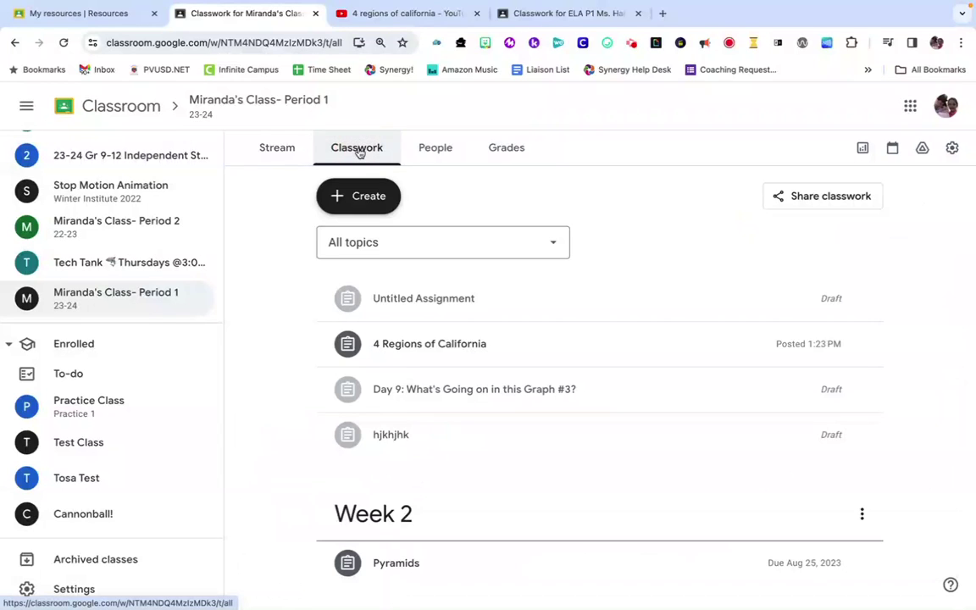
click(360, 196)
click(370, 243)
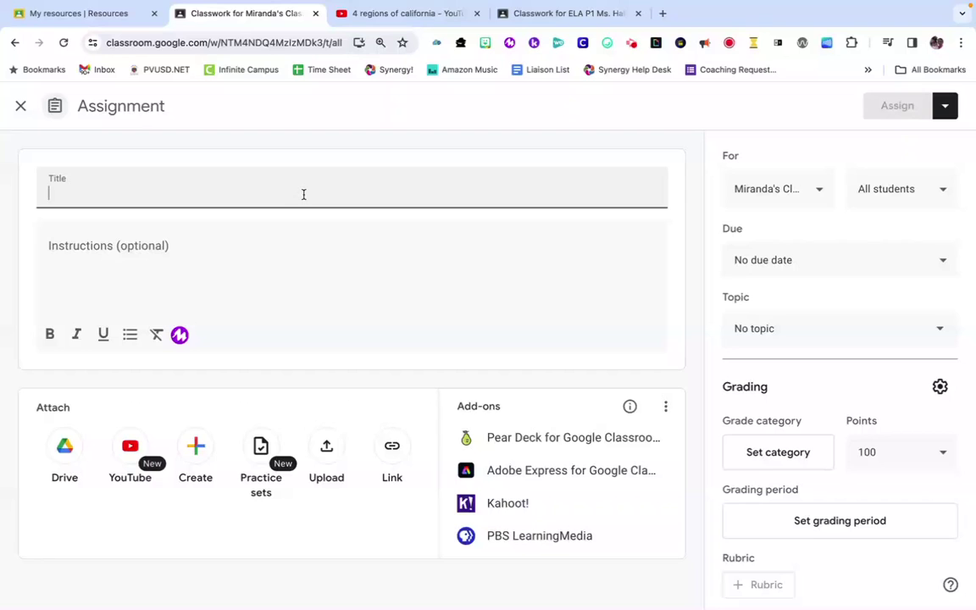
text(4 regions of California)
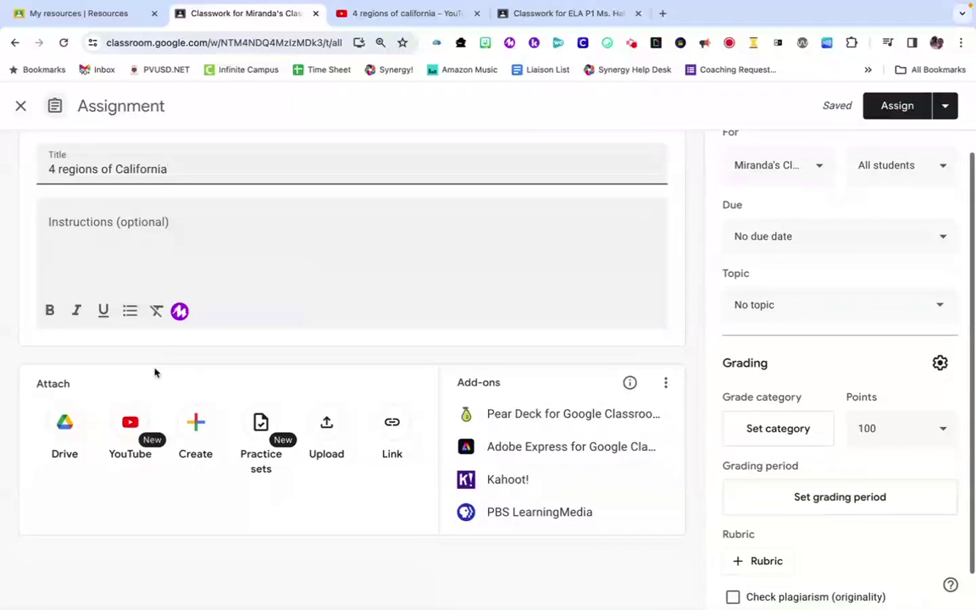
Attach The Four Regions of California video activity from My video activities and assign it.
click(128, 440)
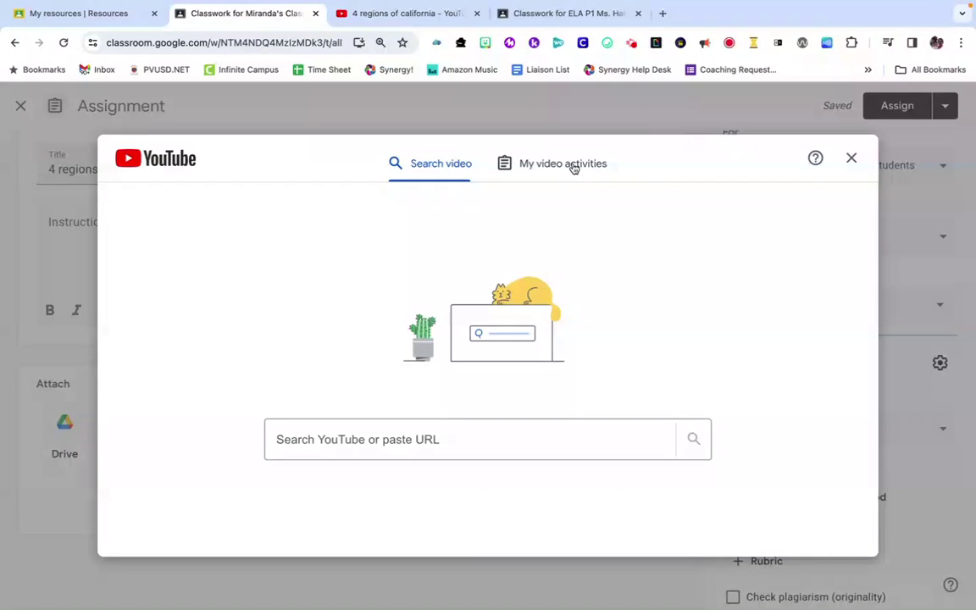
click(574, 167)
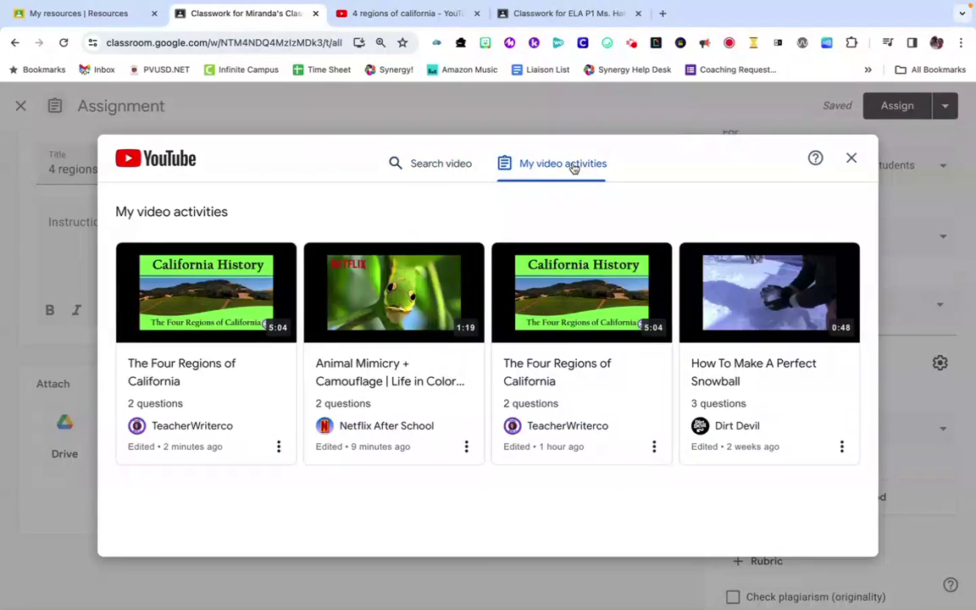
click(195, 324)
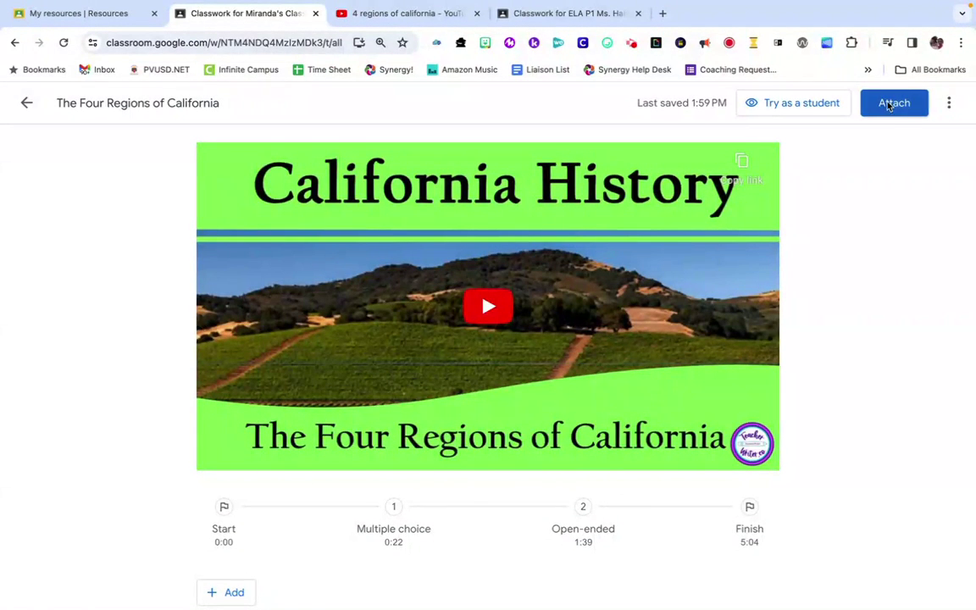
click(889, 105)
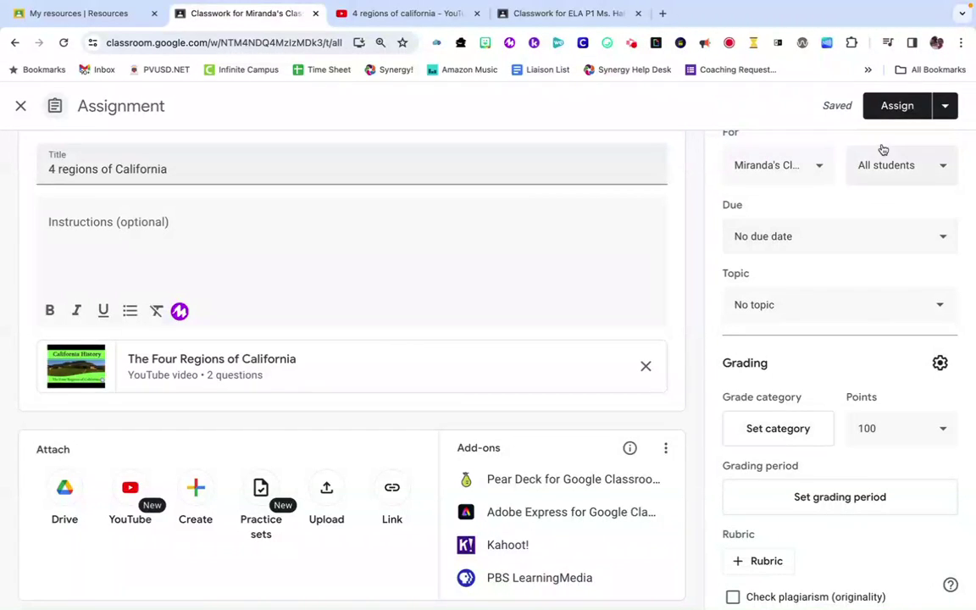
click(894, 110)
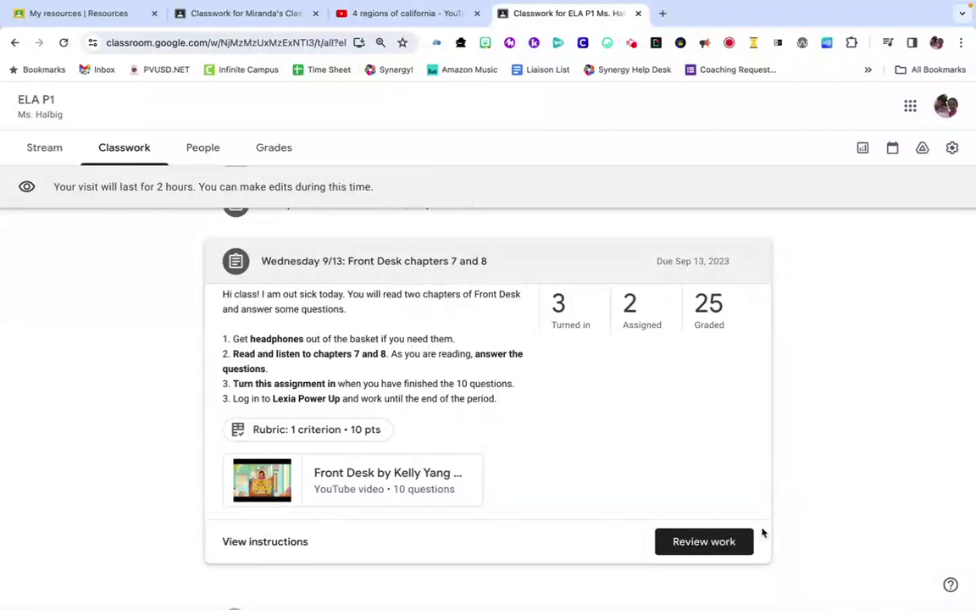
Open the student results for the Wednesday 9/13: Front Desk chapters 7 and 8 assignment.
click(714, 552)
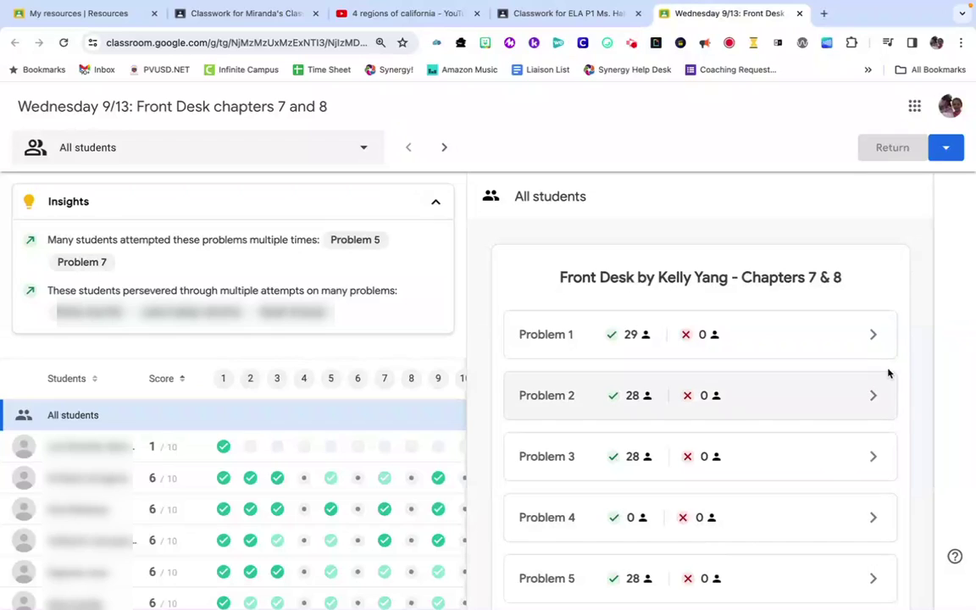